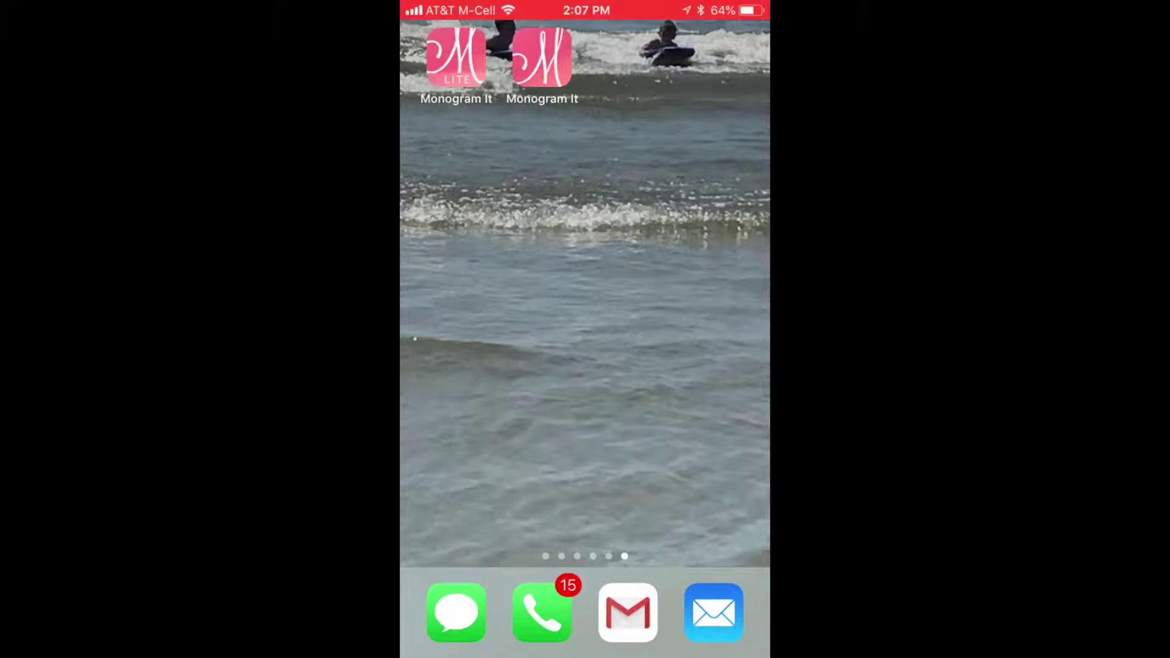
In Monogram It LITE, start a new design and apply the initials 'Lsm' in the red vine style
click(455, 58)
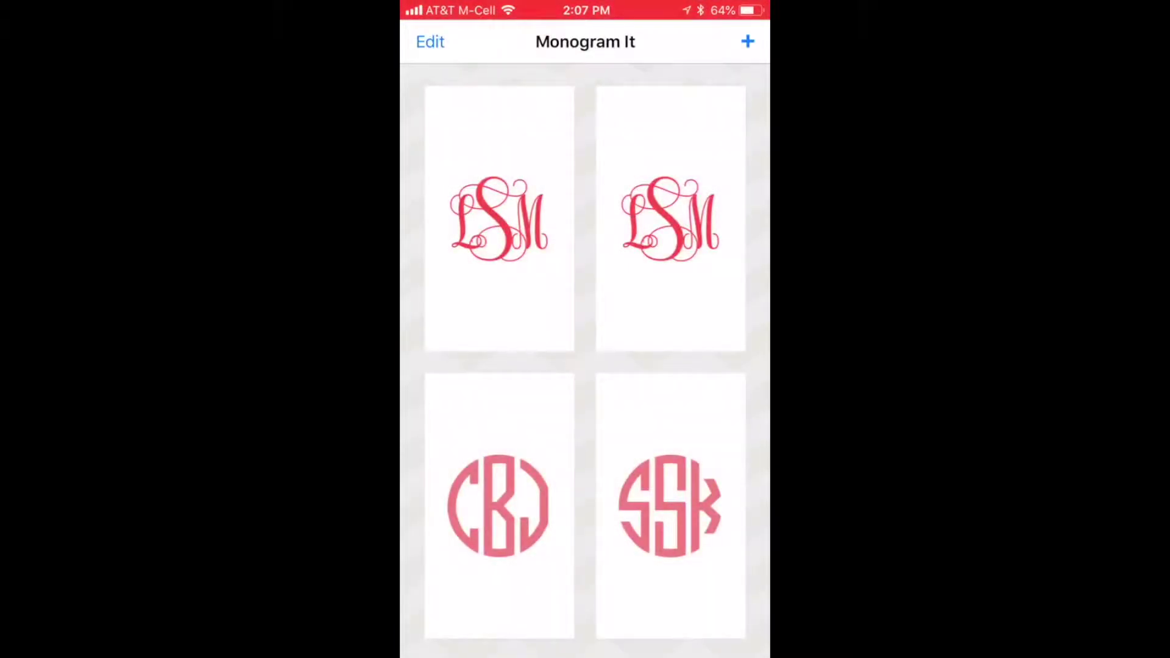
click(748, 42)
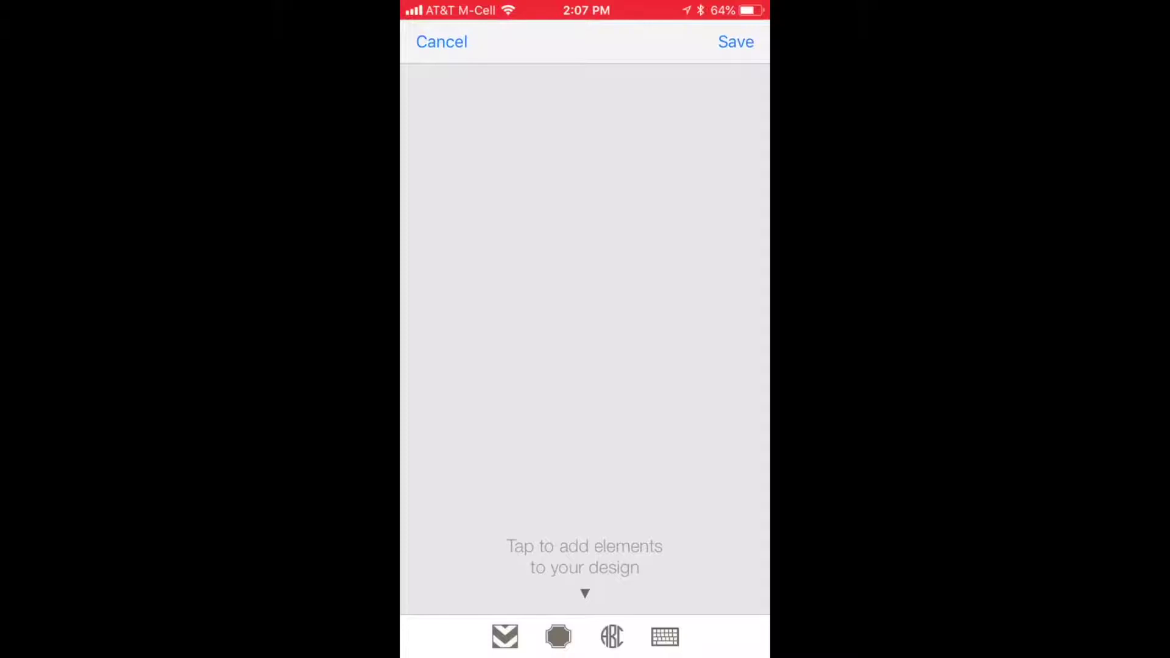
click(612, 636)
scroll(585, 575, right, 5)
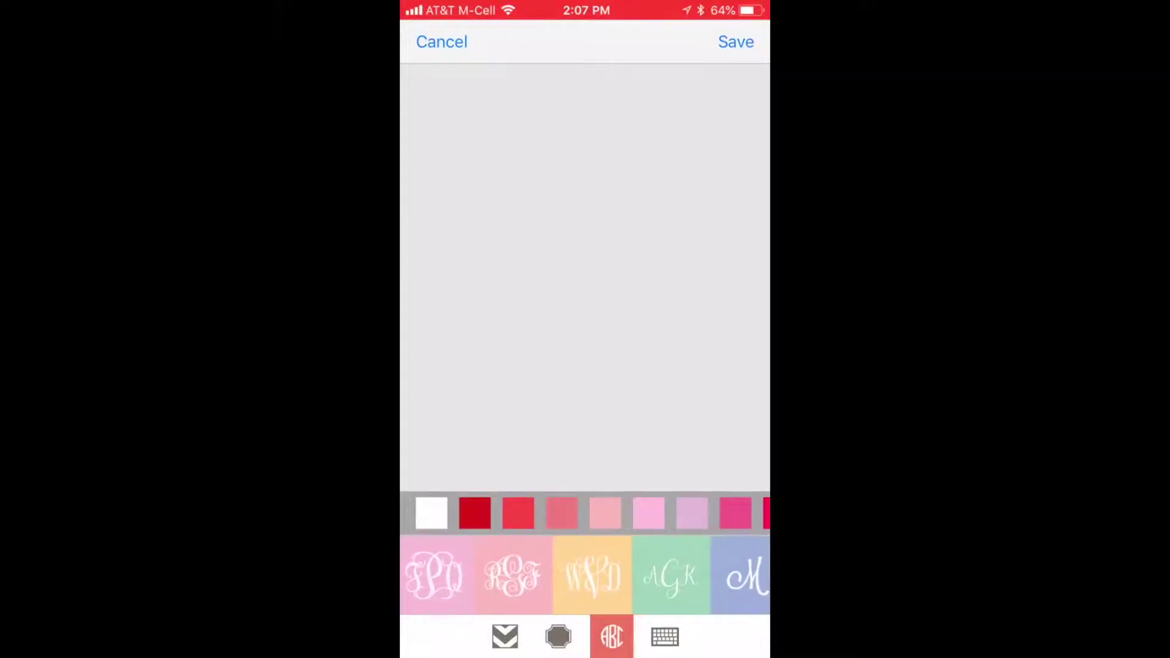
scroll(585, 575, left, 5)
click(665, 636)
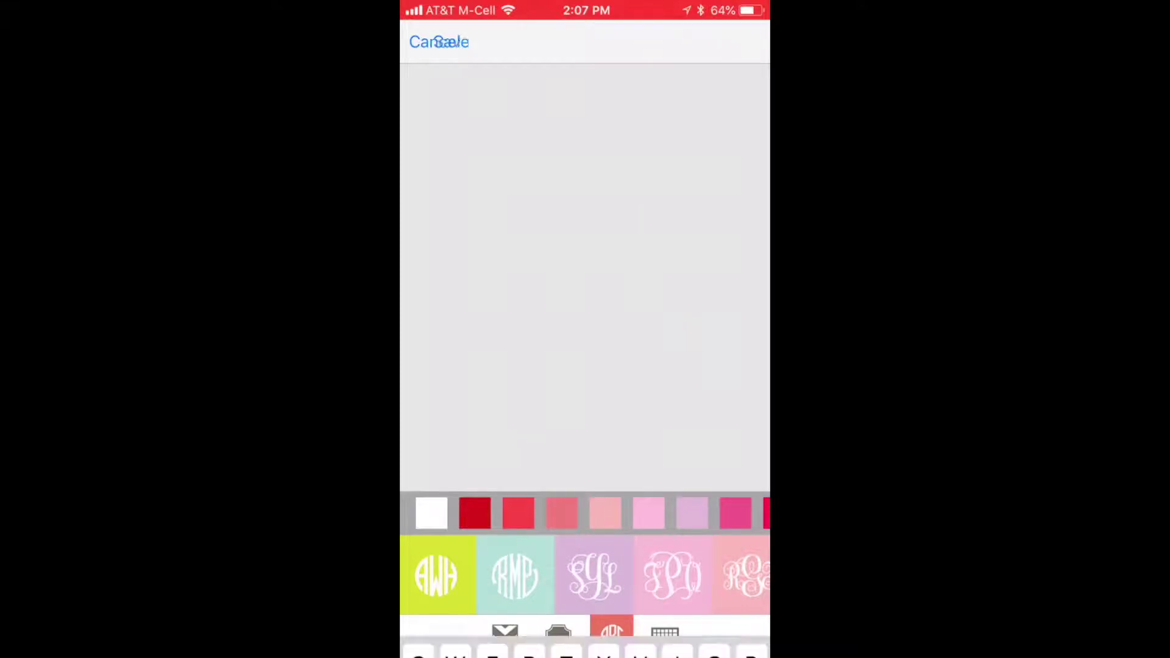
text(Lsm)
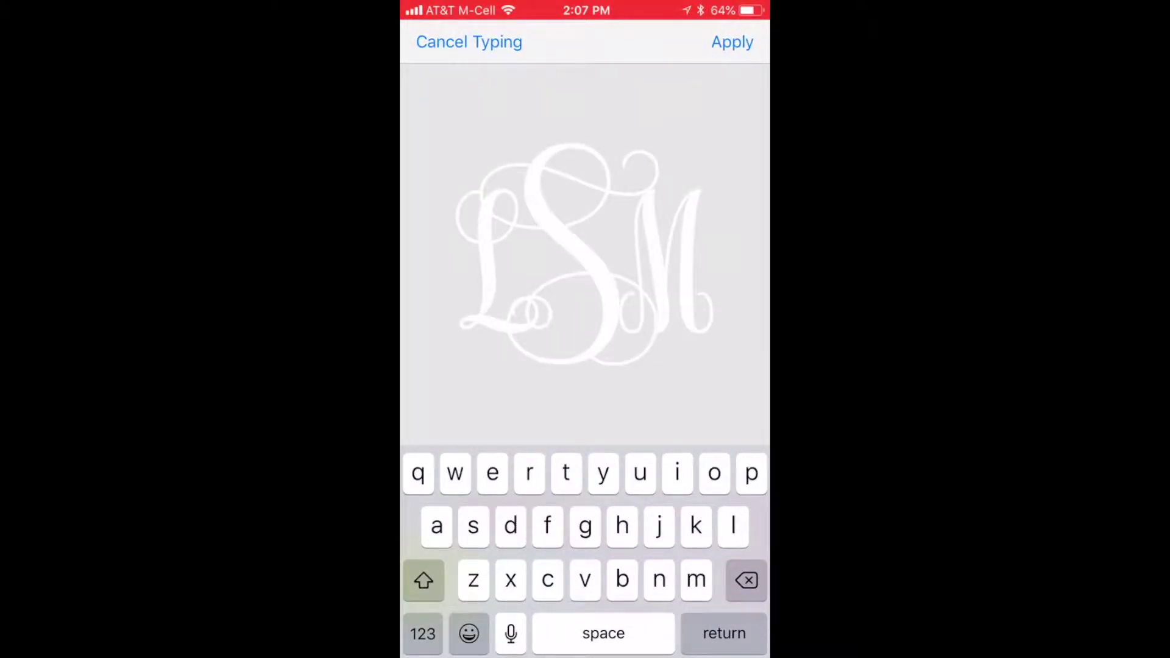
click(732, 42)
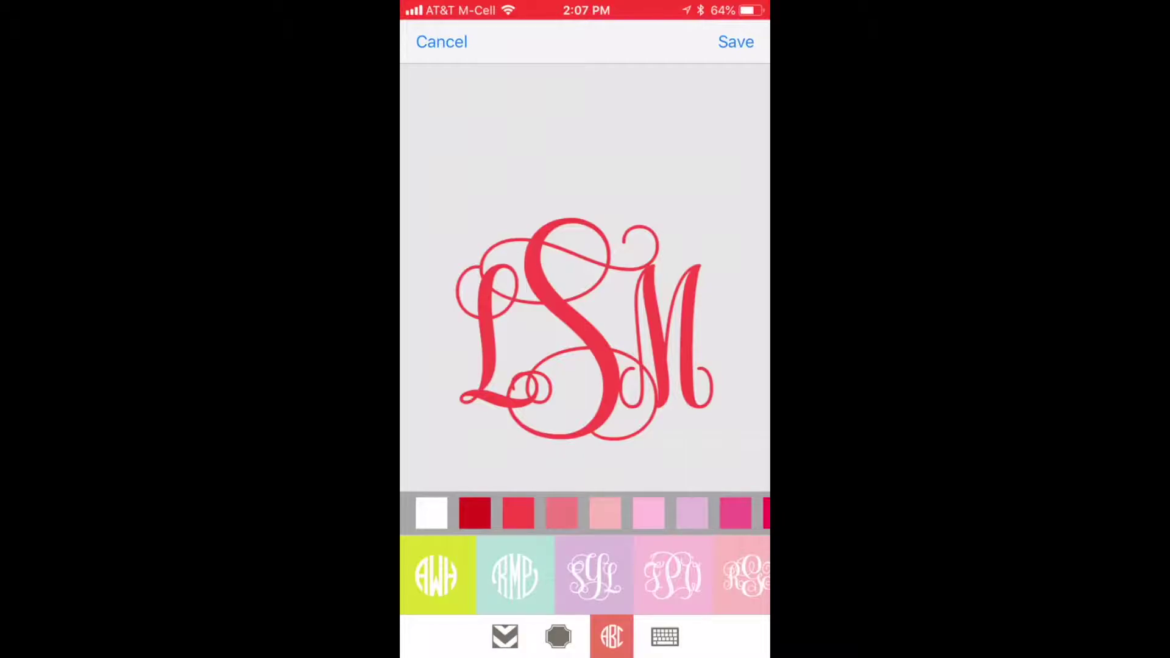
Save the LSM monogram to the camera roll, then export the saved design as an image
click(736, 41)
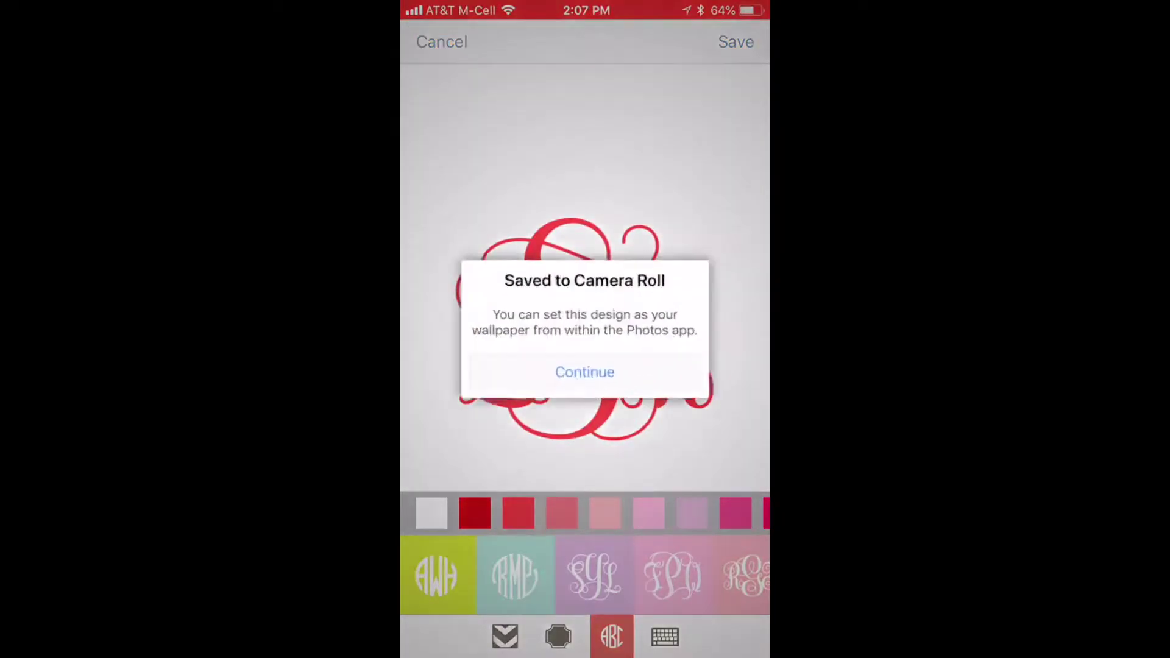
click(585, 380)
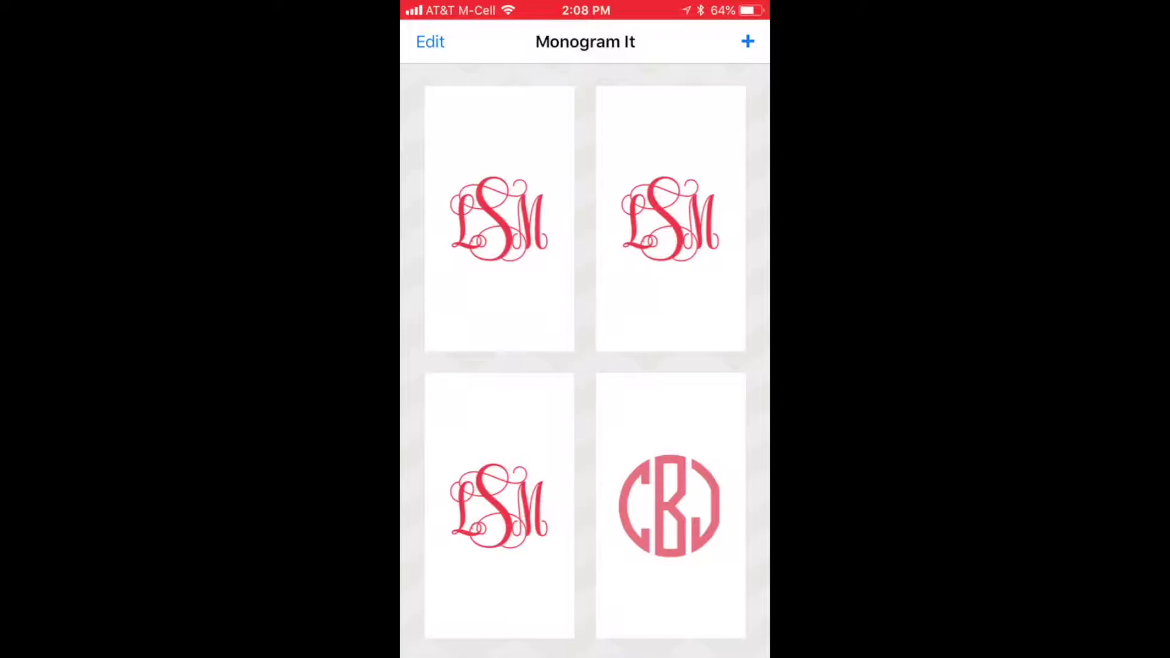
click(499, 219)
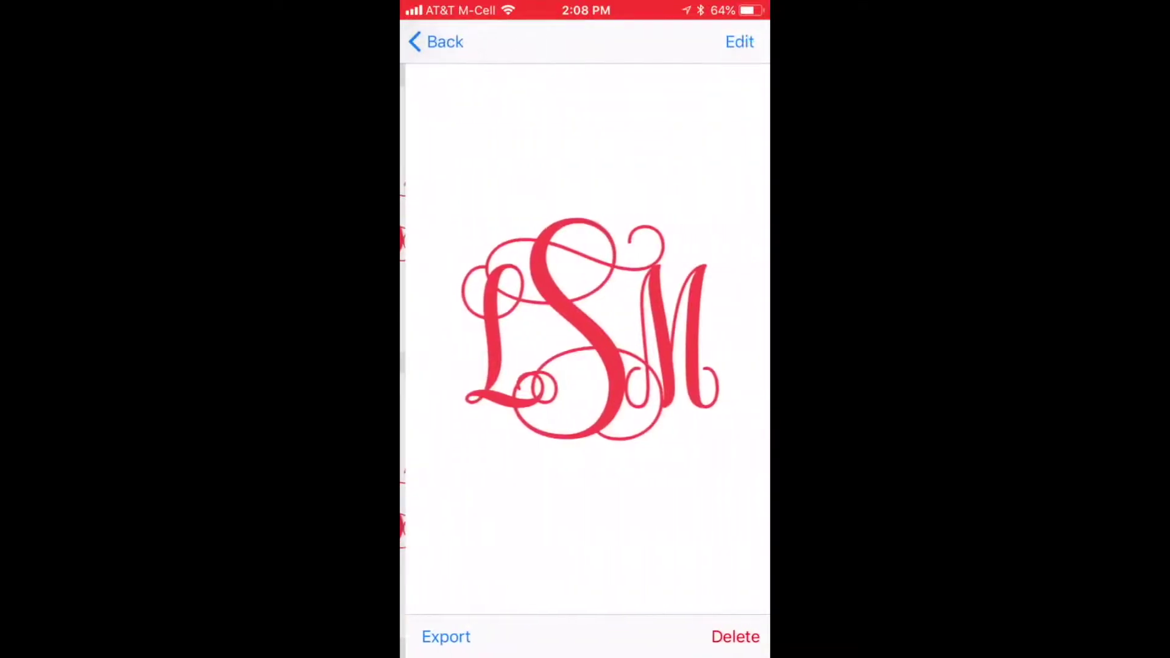
click(440, 636)
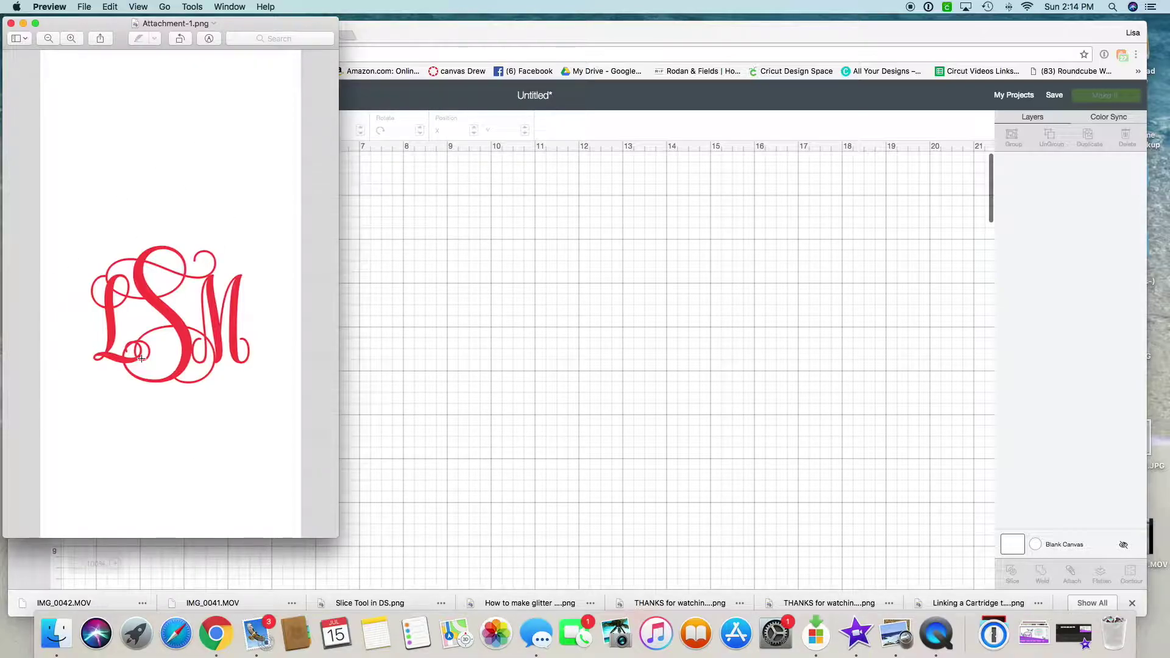
Save the Preview image as LSM1 on the Desktop and close its window
click(85, 8)
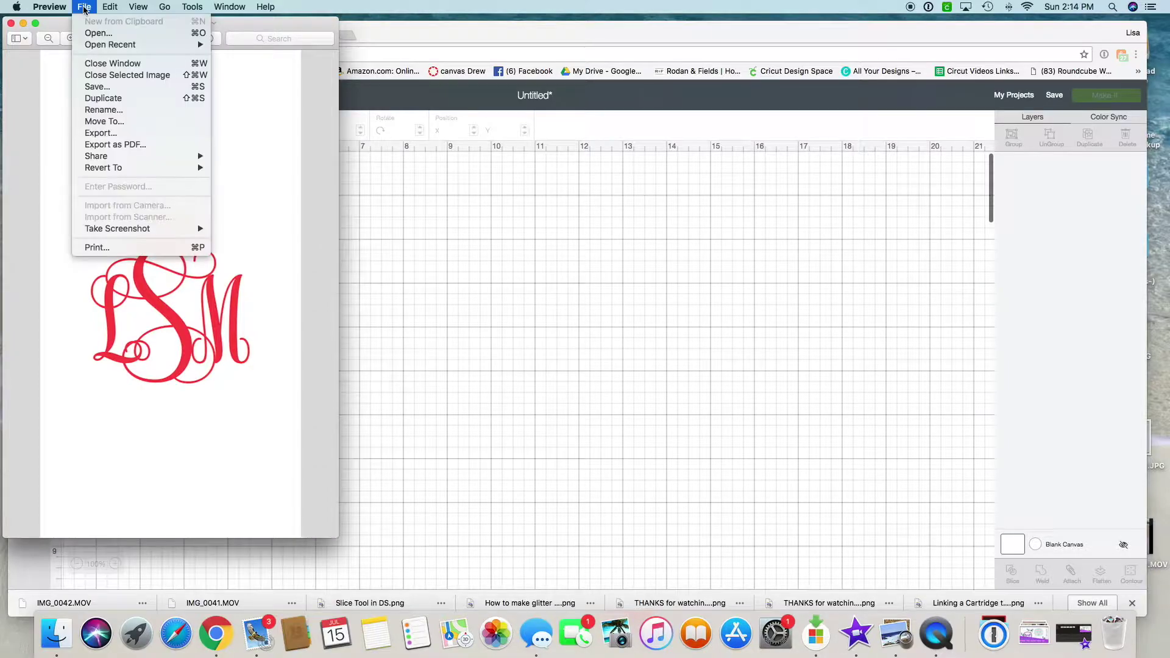
click(95, 86)
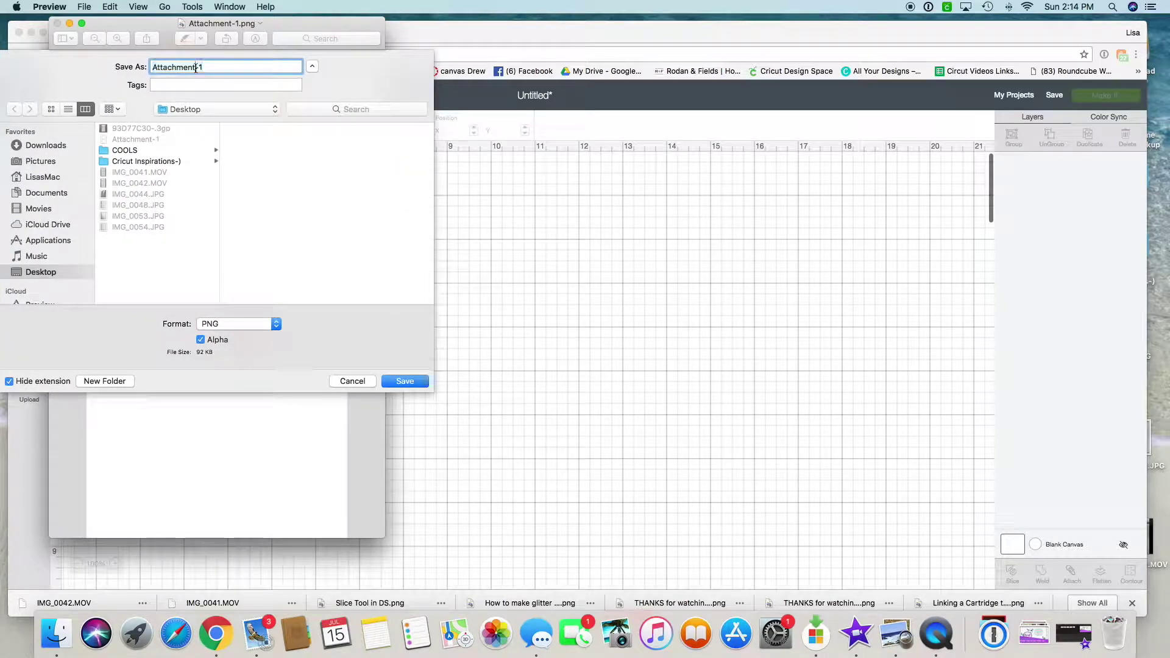
text(Love)
click(405, 381)
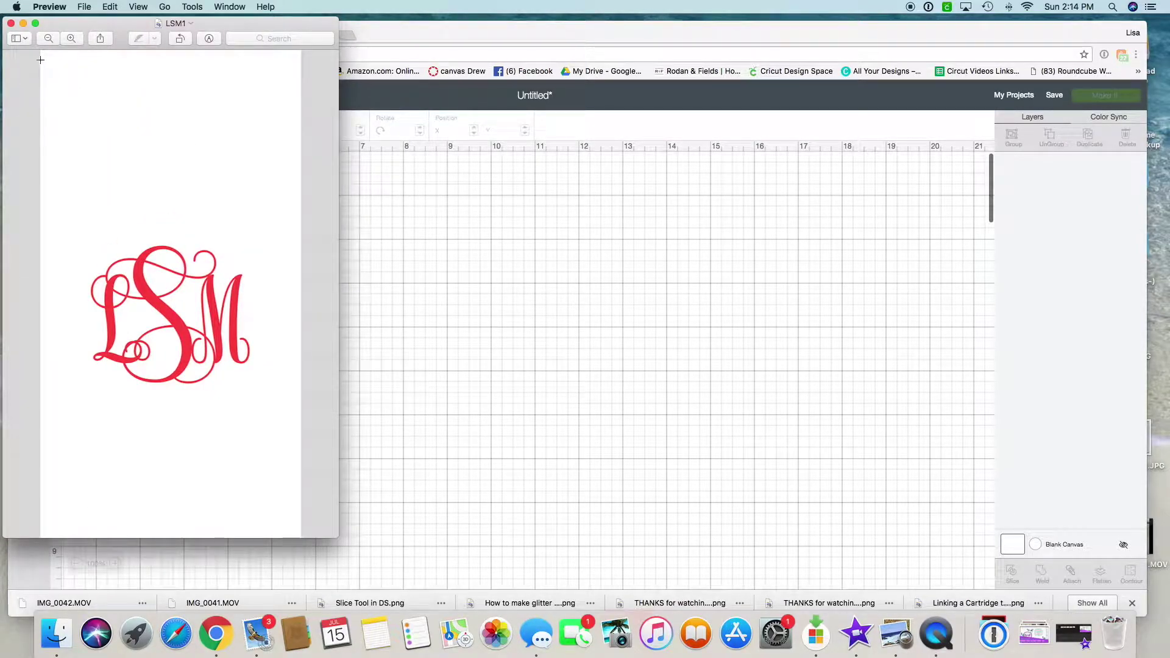
click(10, 23)
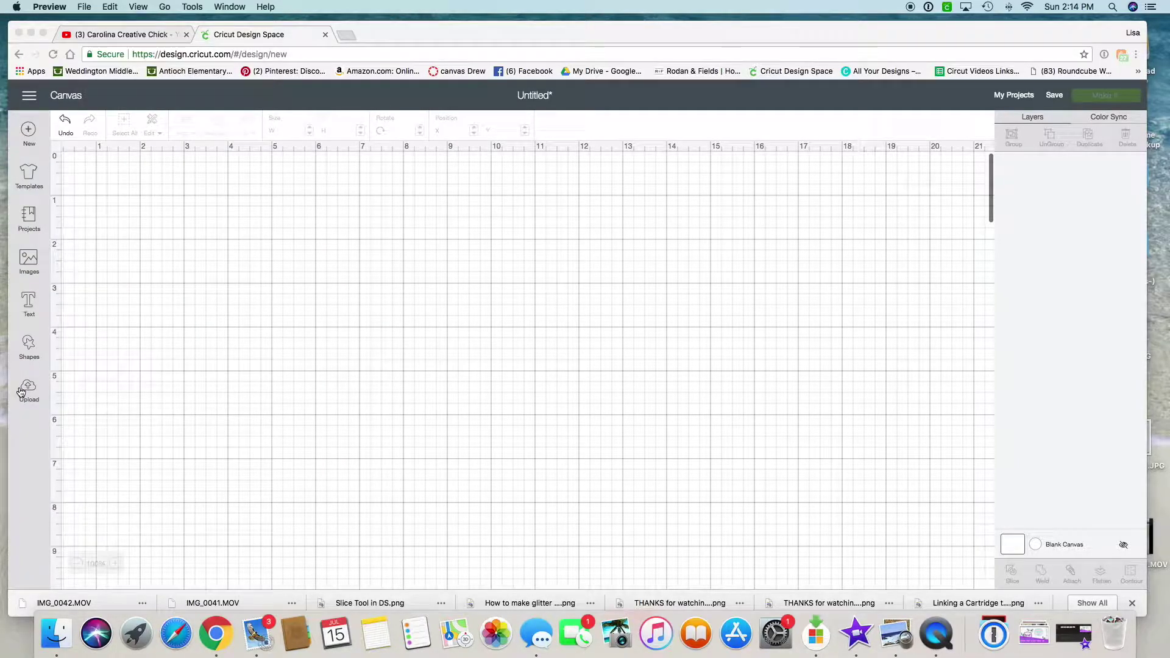
Quit Preview, upload LSM1 from the Desktop, and set its image type to Moderately complex
key(super+q)
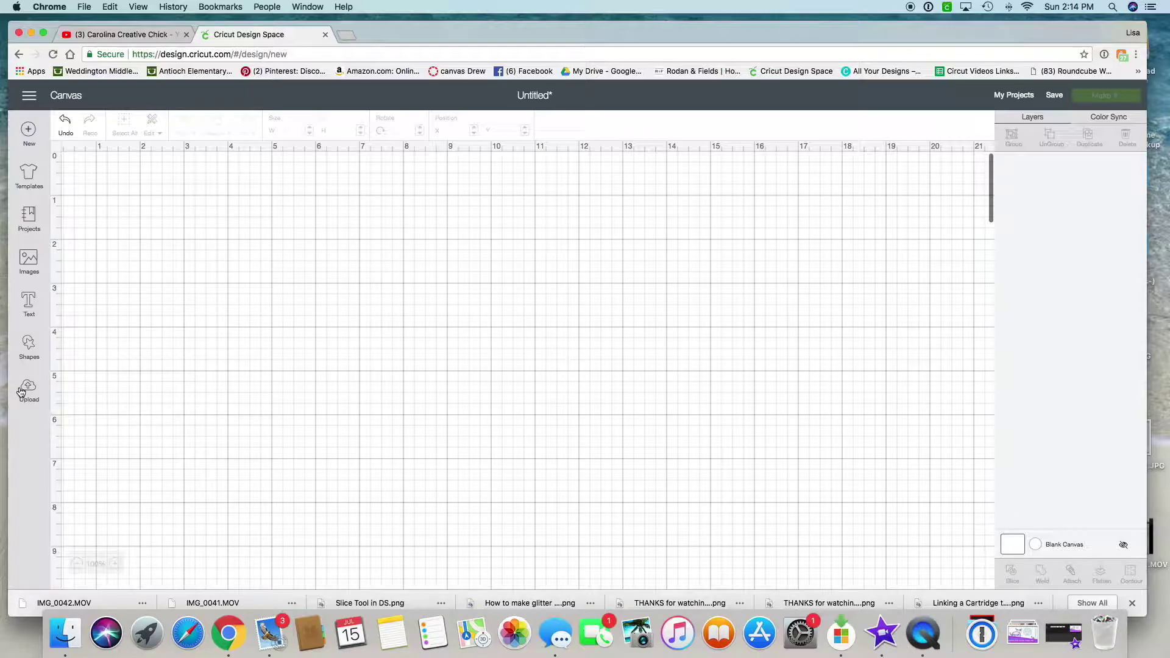
click(22, 392)
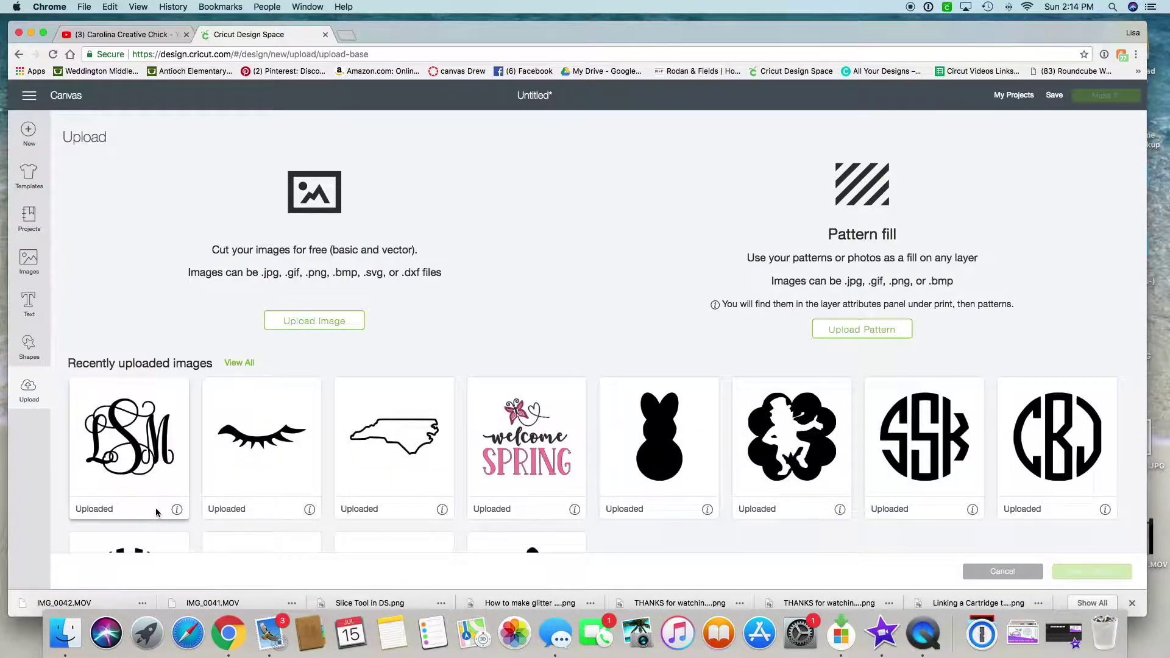
click(347, 322)
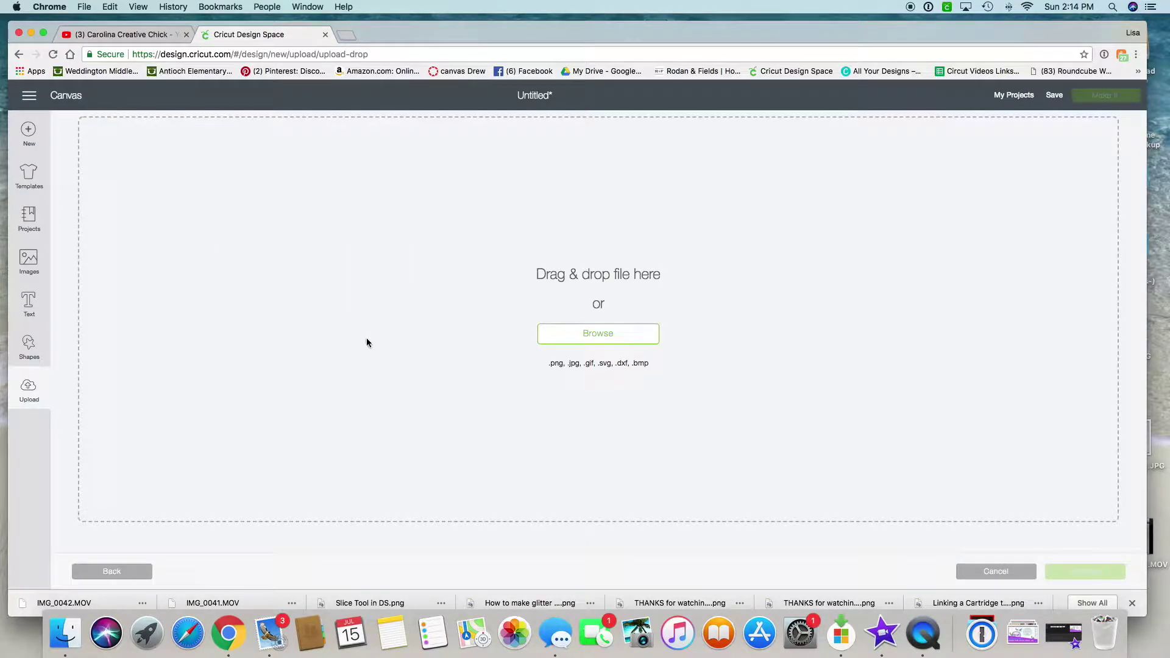
click(616, 346)
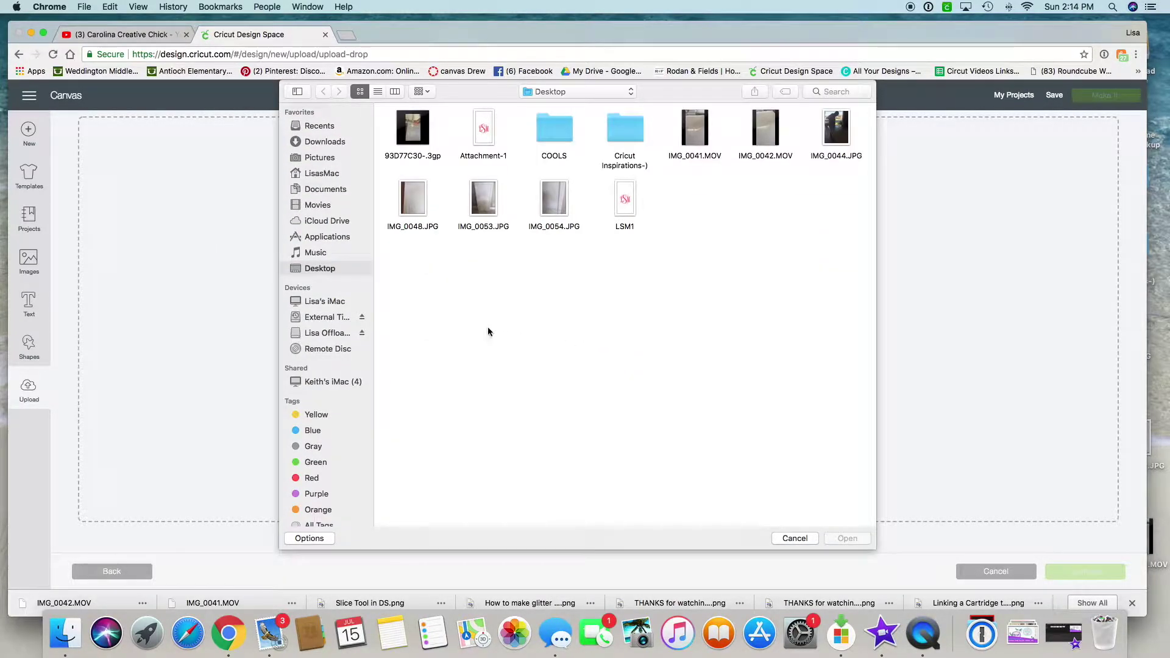
click(630, 201)
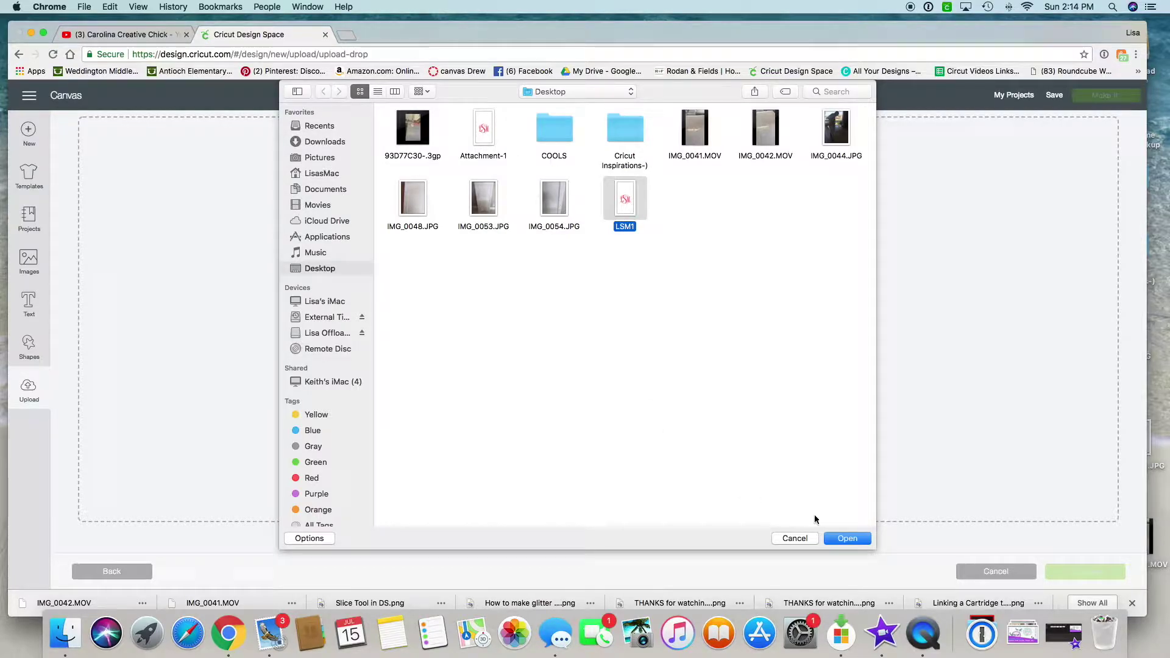
click(855, 539)
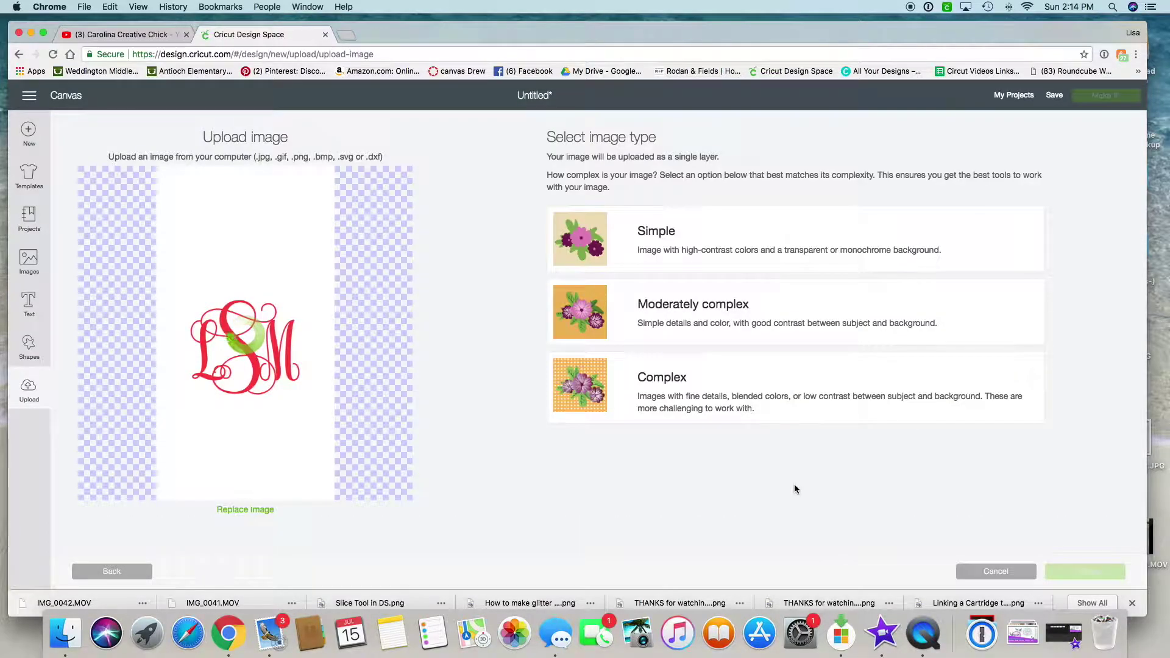
click(699, 309)
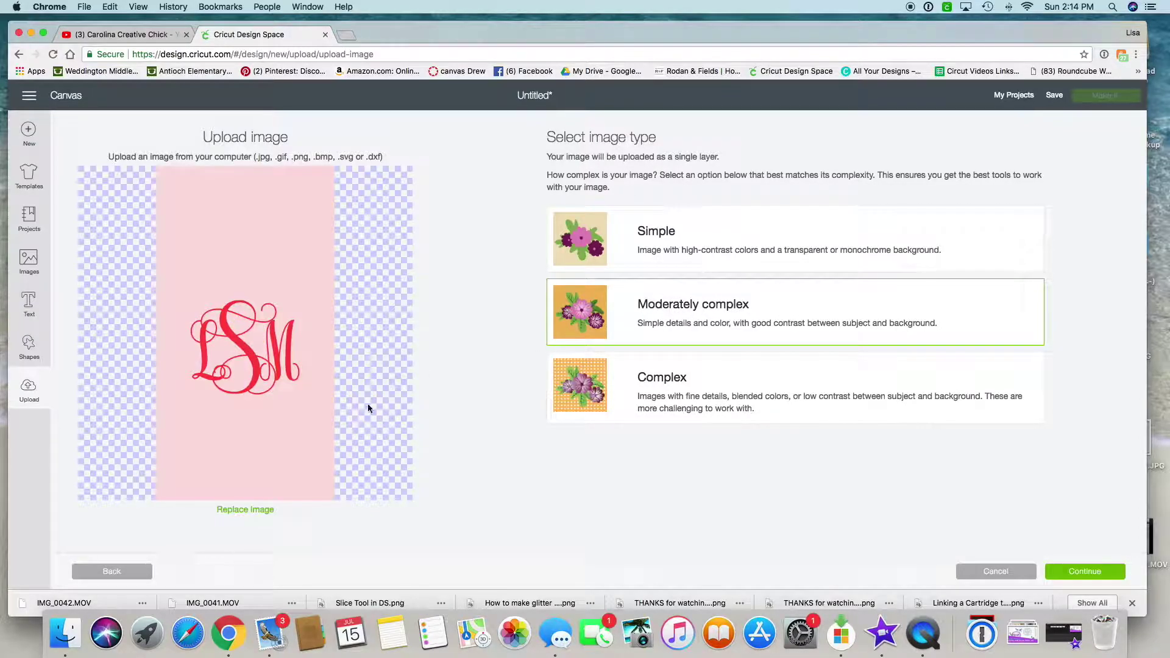
Erase the pink background and the pink fills in the S's top loop and the L's upper loops
click(1090, 572)
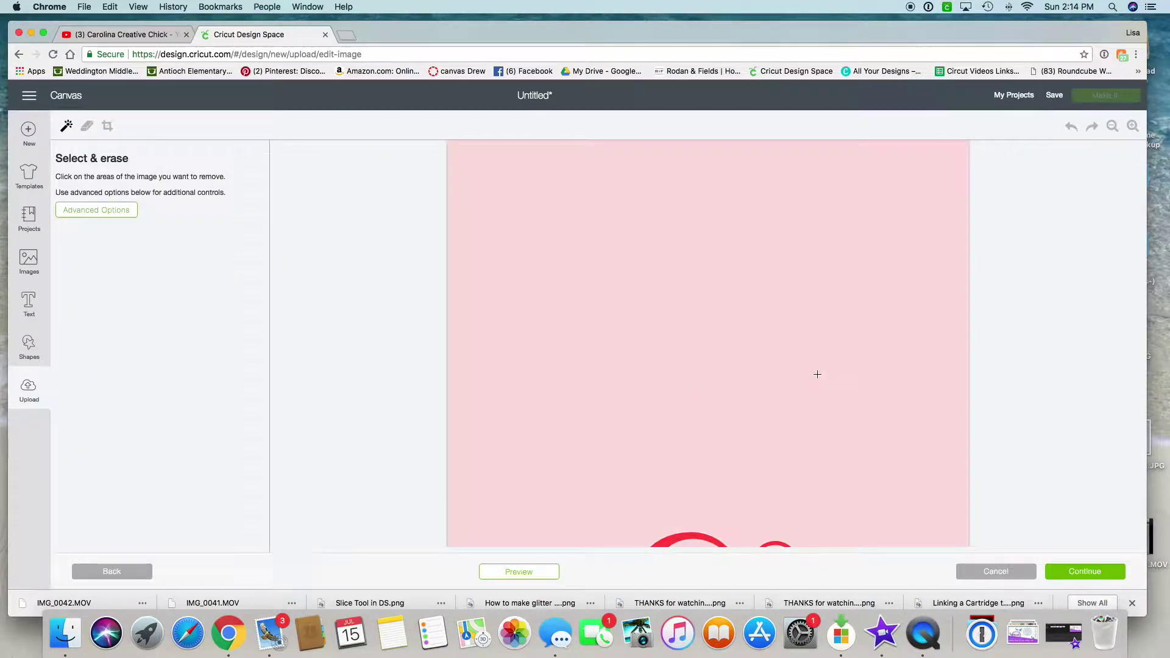
click(817, 374)
scroll(710, 276, down, 5)
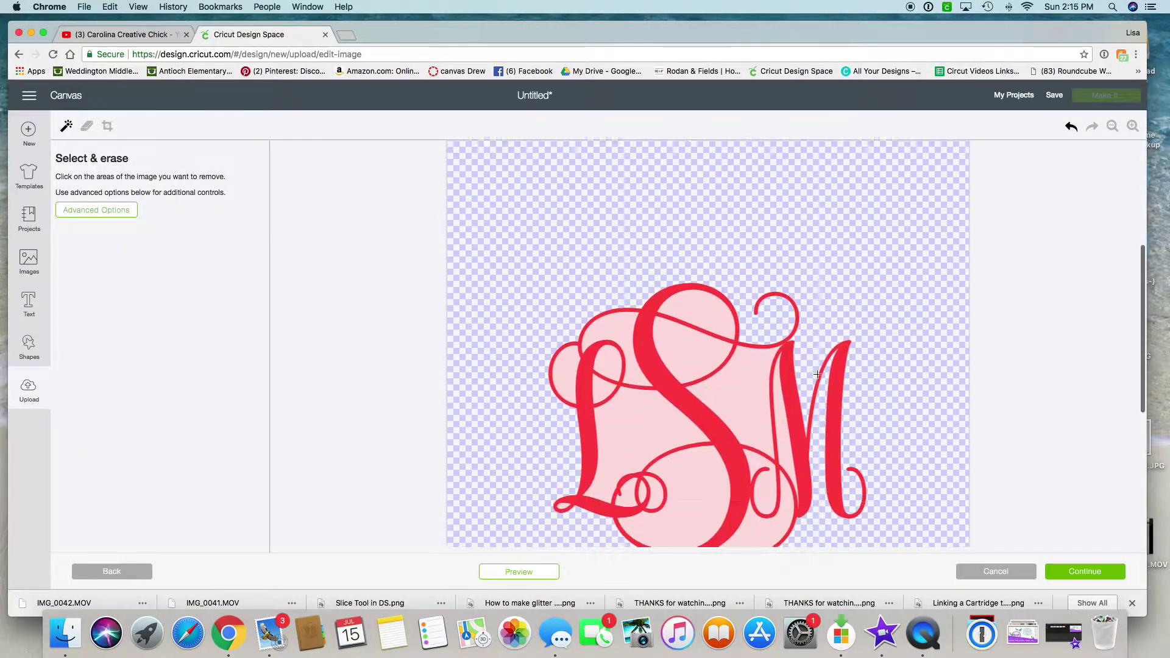
click(710, 276)
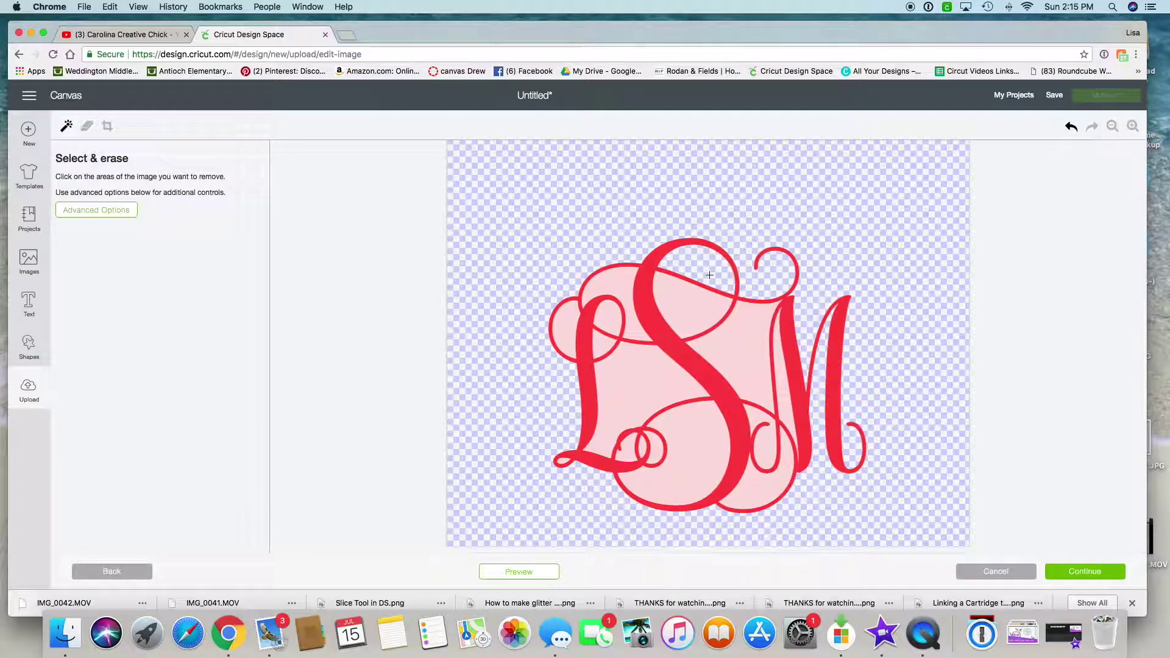
click(692, 313)
click(607, 283)
click(616, 310)
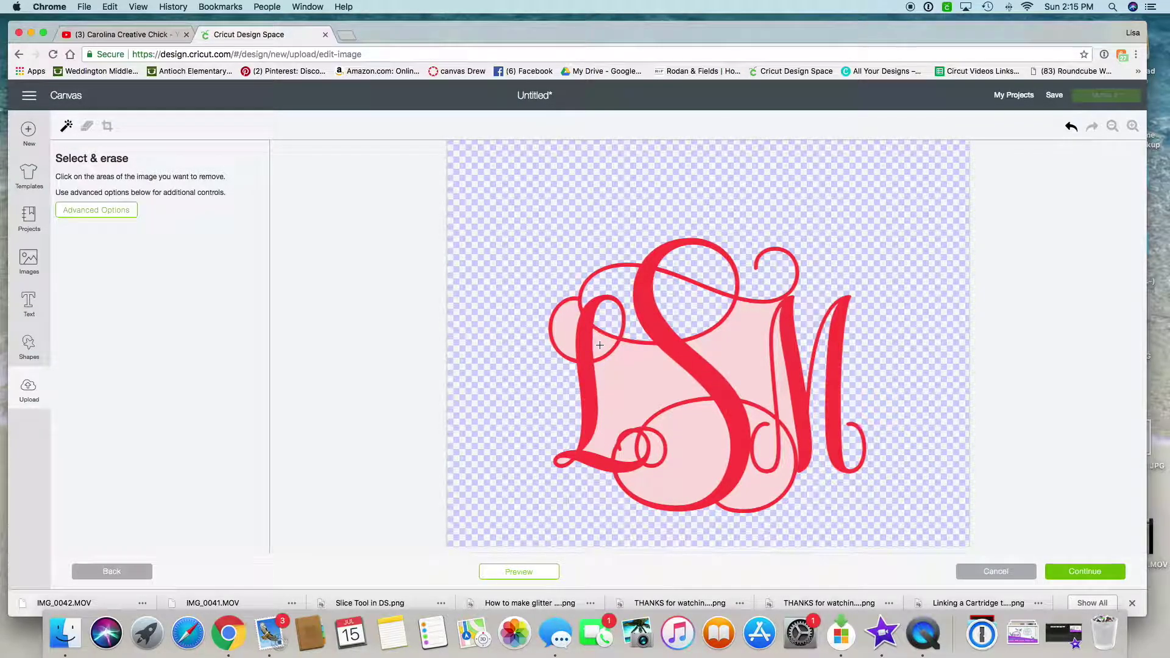
click(568, 340)
click(632, 374)
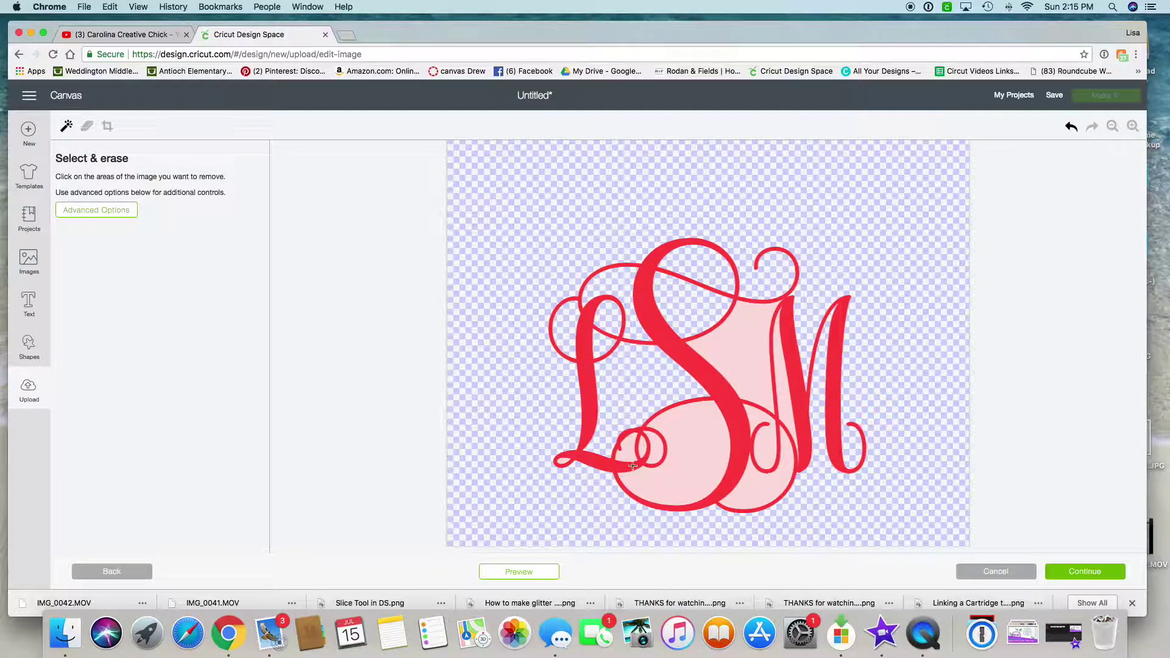
Erase the remaining pink in the L's base loops, the S's lower bowl, the M's loop, and between S and M
click(627, 447)
click(654, 451)
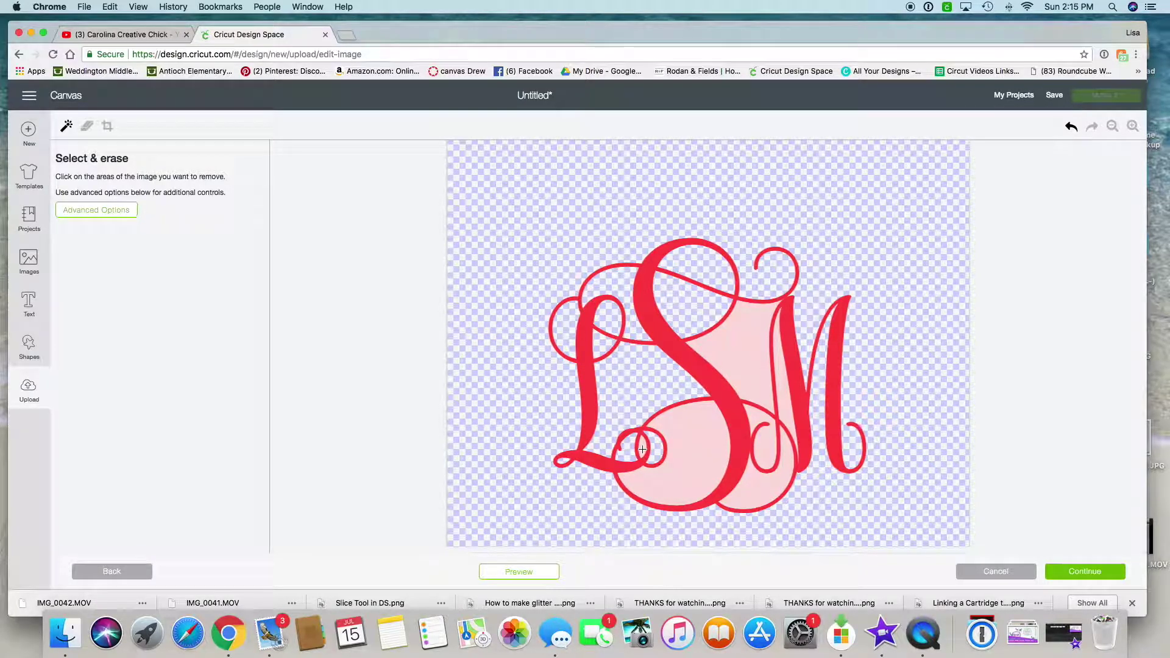
click(642, 451)
click(695, 455)
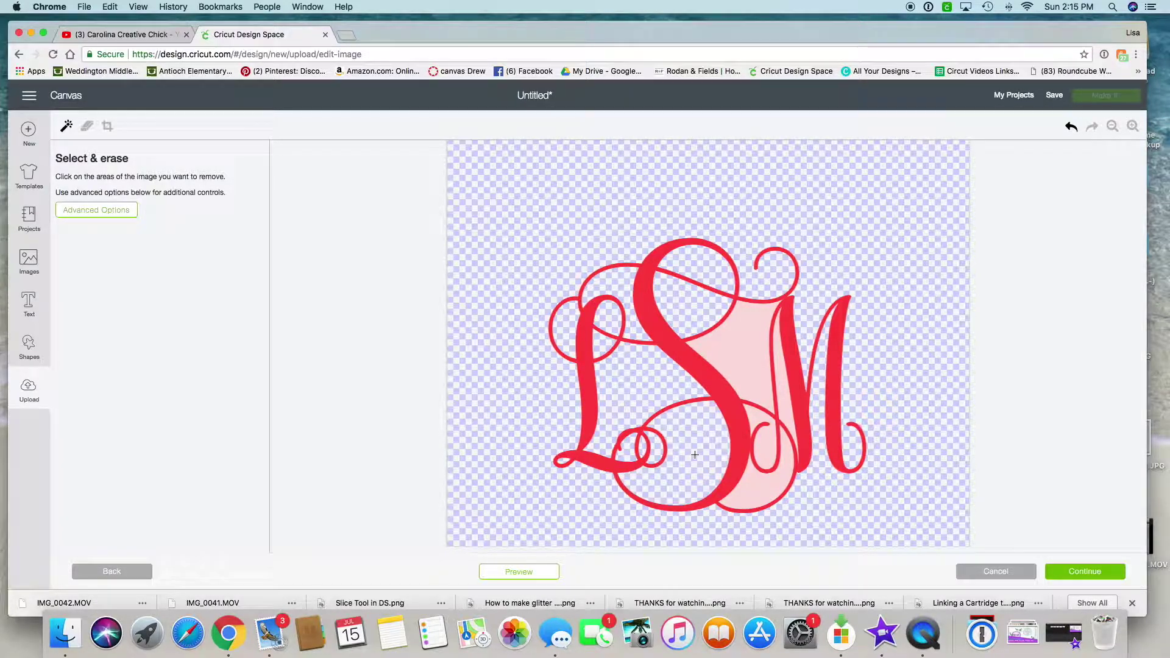
click(767, 447)
click(782, 452)
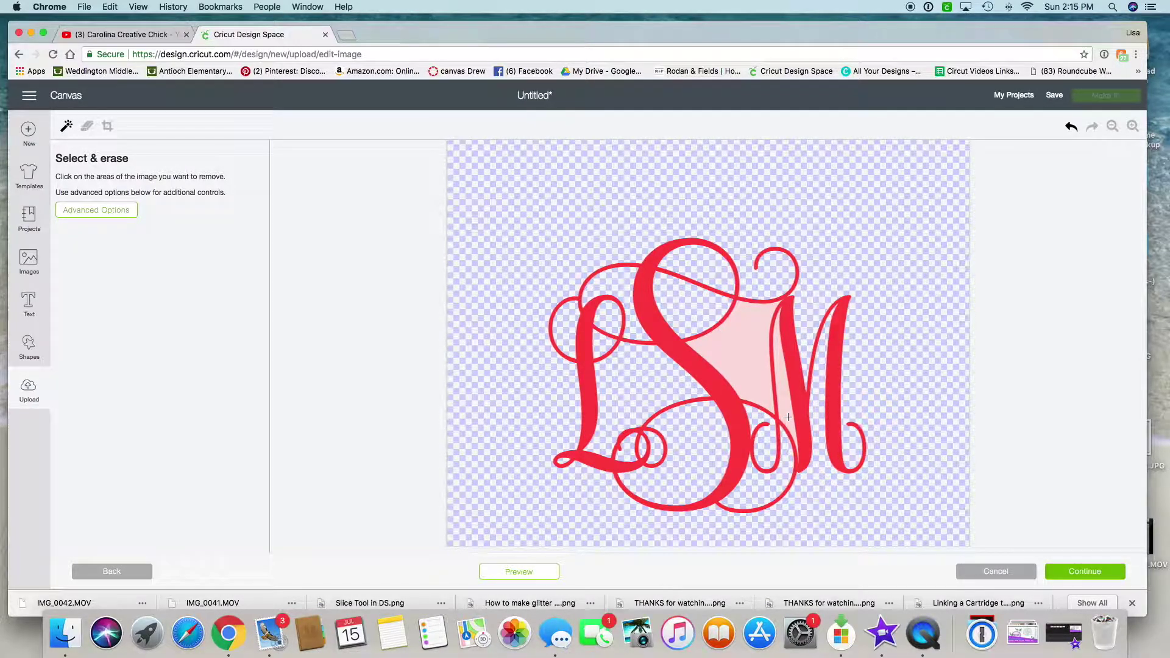
click(745, 378)
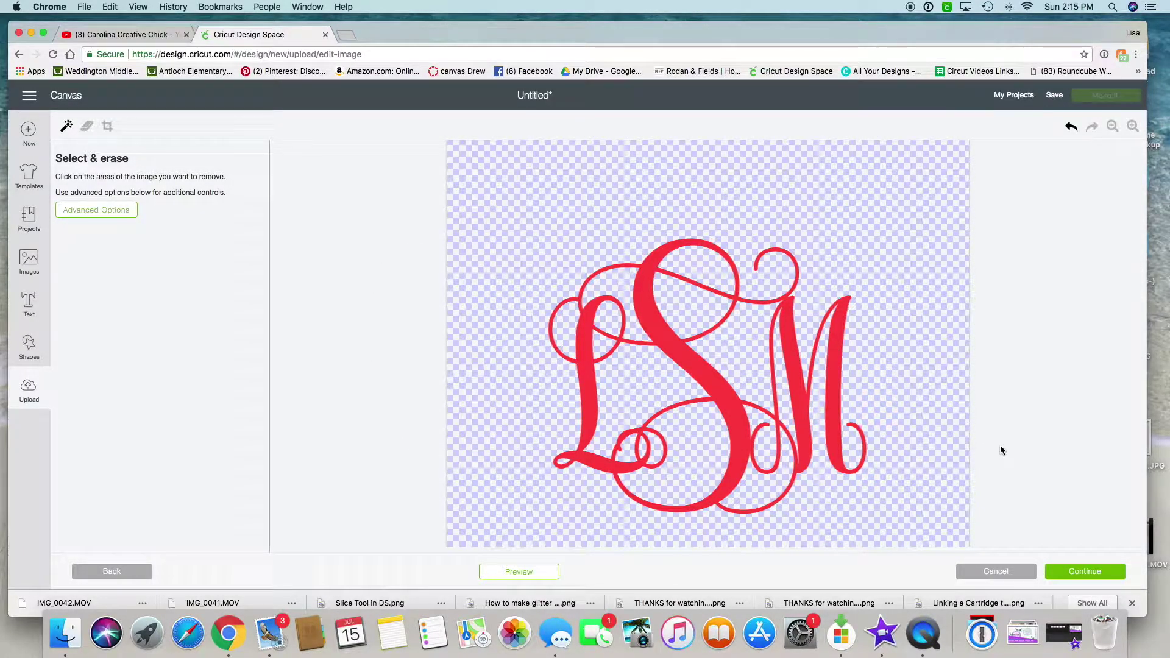
scroll(1002, 452, down, 1)
Keep the name LSM1 and save the cleaned monogram as a cut image
click(1082, 573)
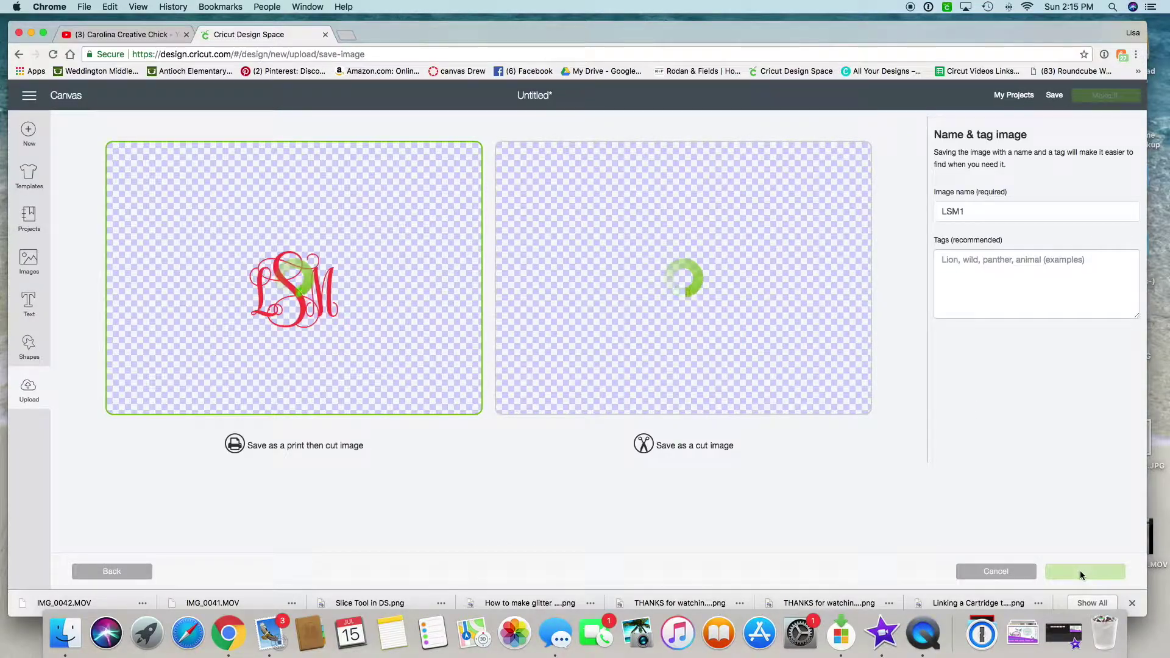
click(971, 211)
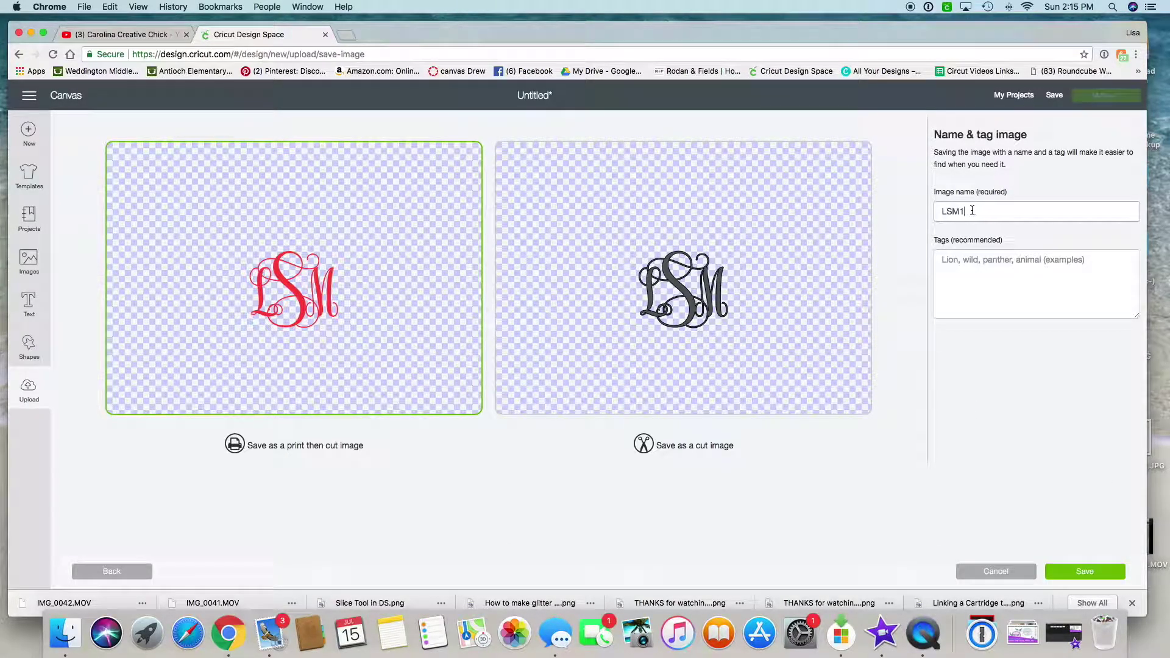
click(681, 344)
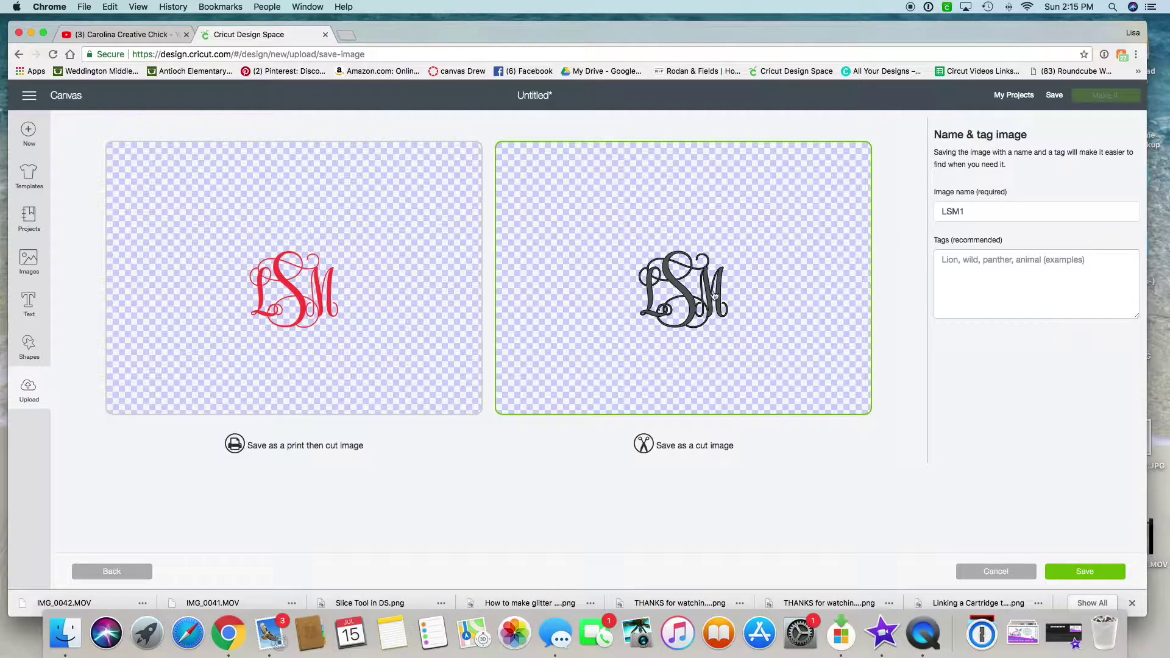
click(1078, 573)
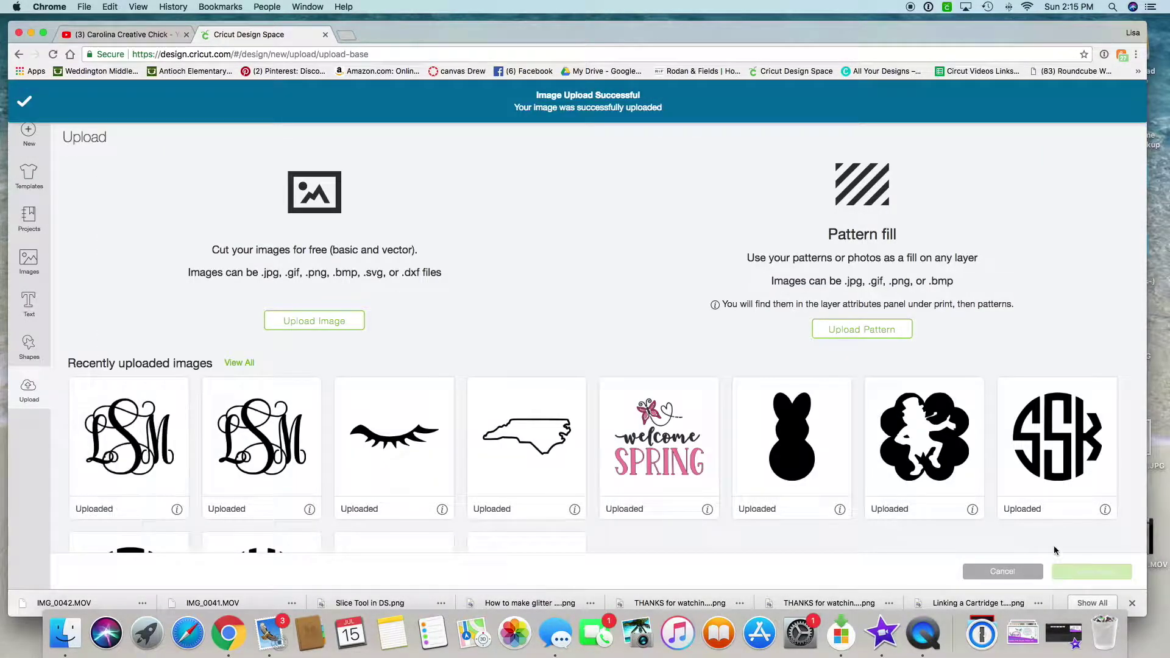
Insert the uploaded LSM monogram onto the canvas and resize it to 5.542 × 4.788 inches
click(111, 456)
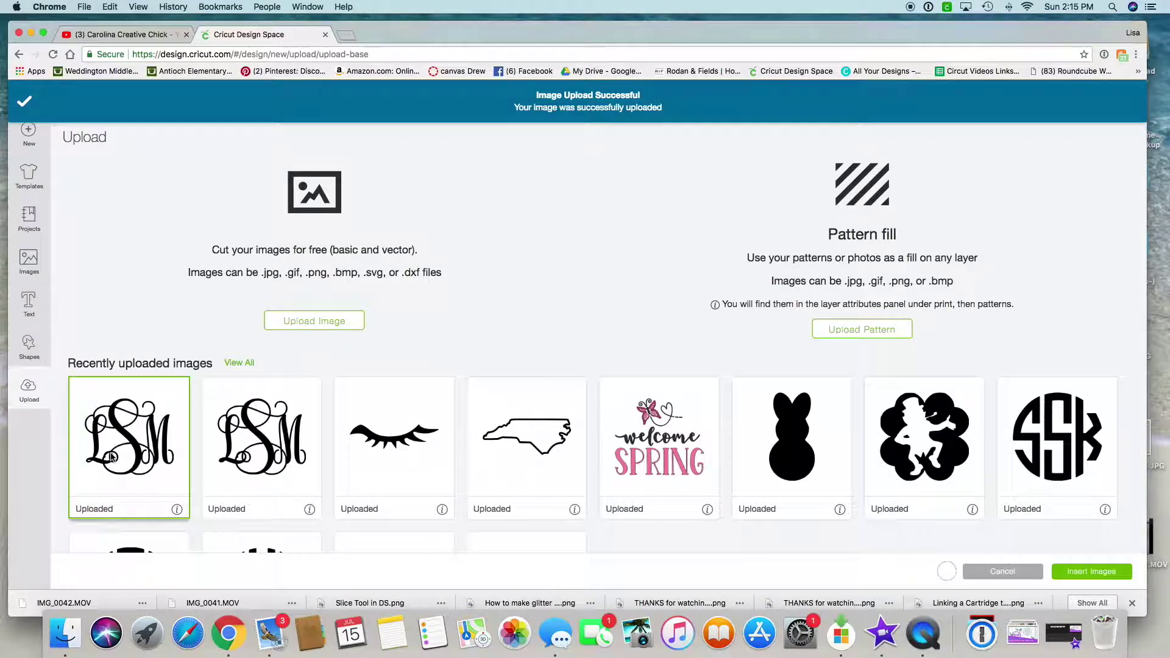
click(1113, 577)
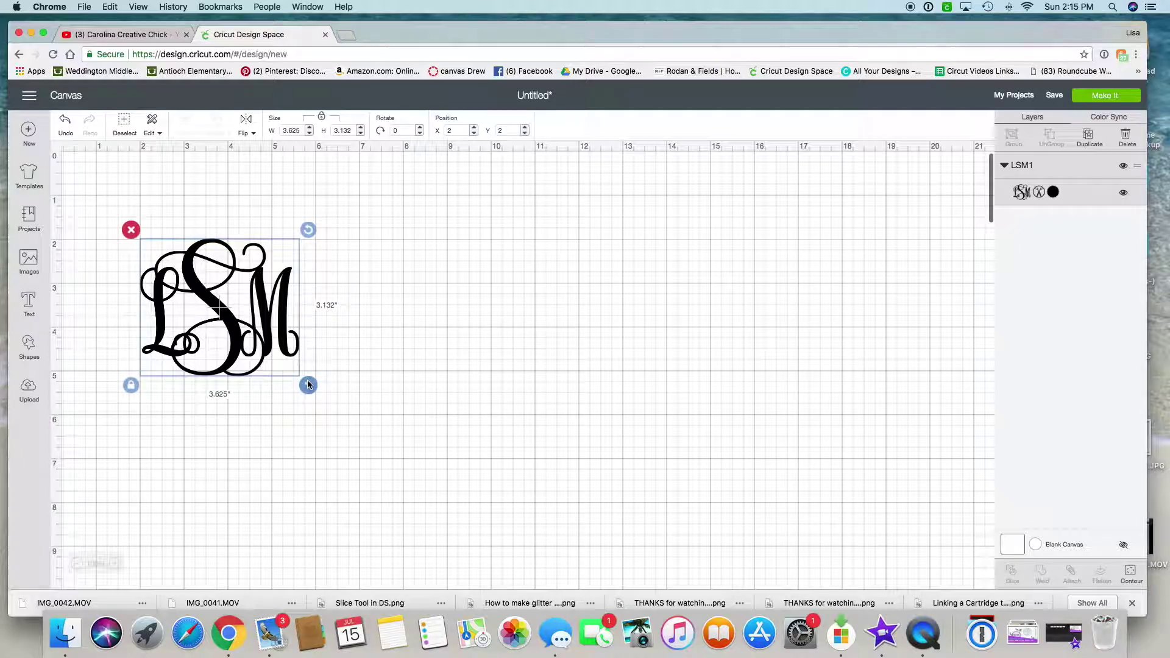
drag(308, 385, 416, 326)
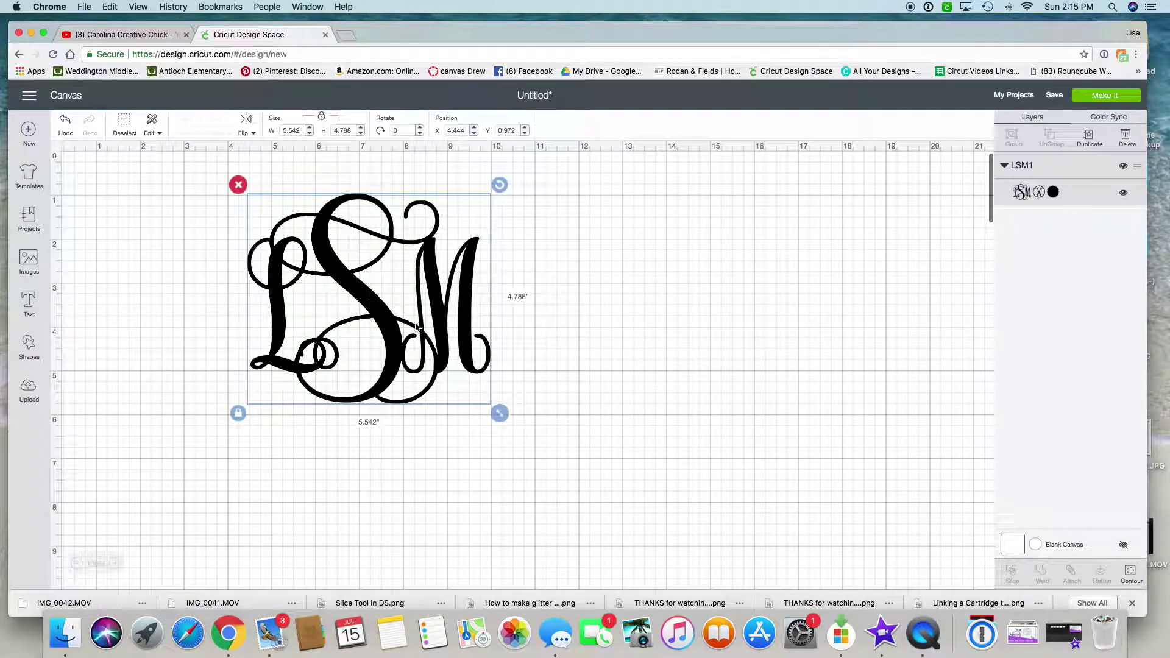